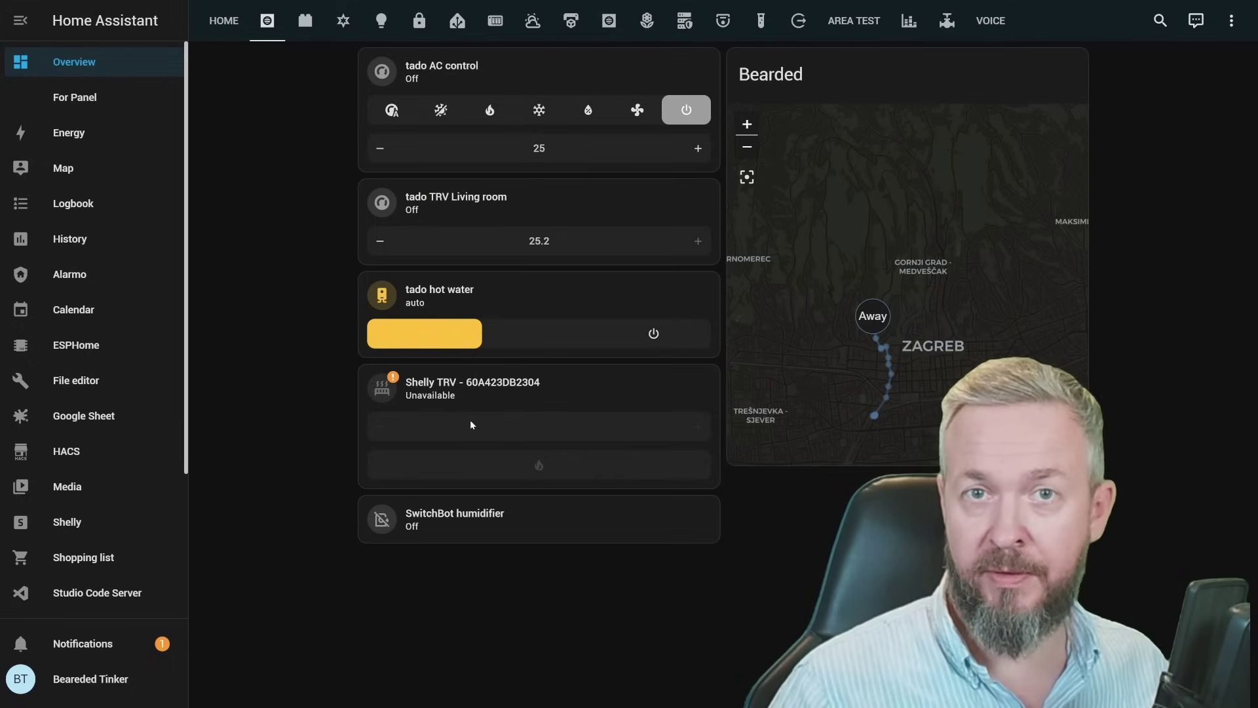
Step: Add the Climate preset modes feature to the tado TRV Living room tile and save it
{"action": "left_click", "coordinate": [1232, 21]}
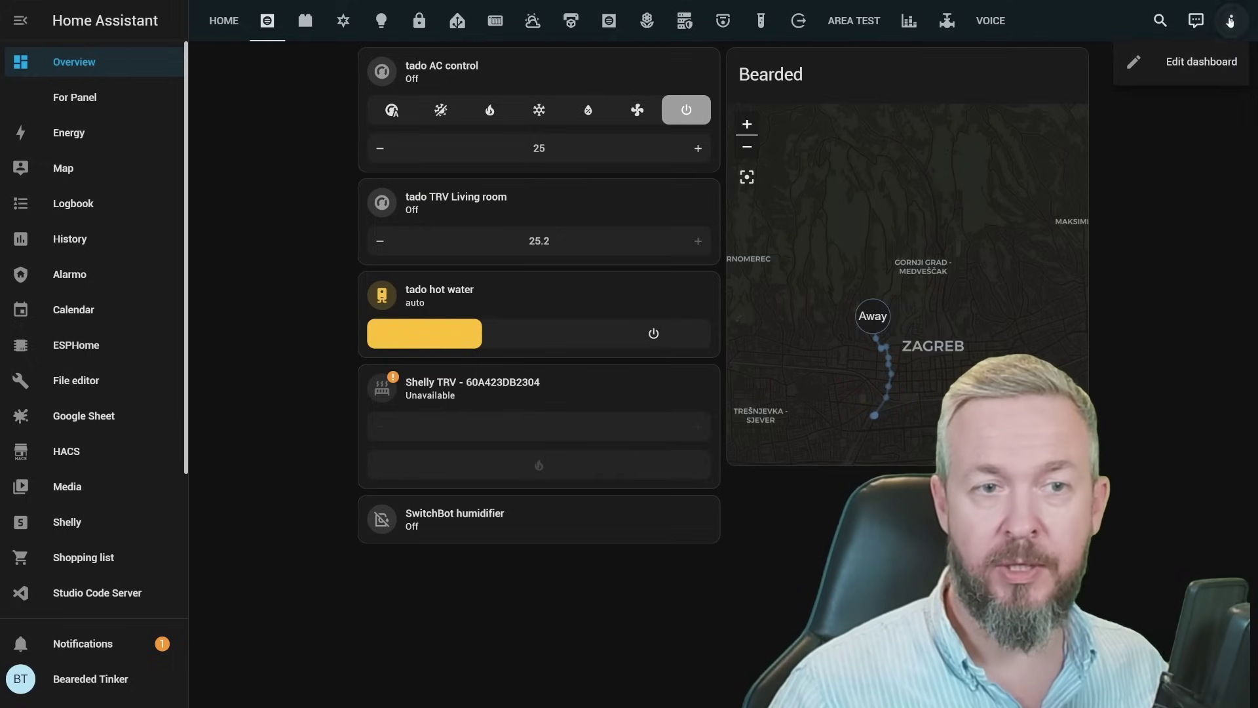
{"action": "left_click", "coordinate": [1199, 62]}
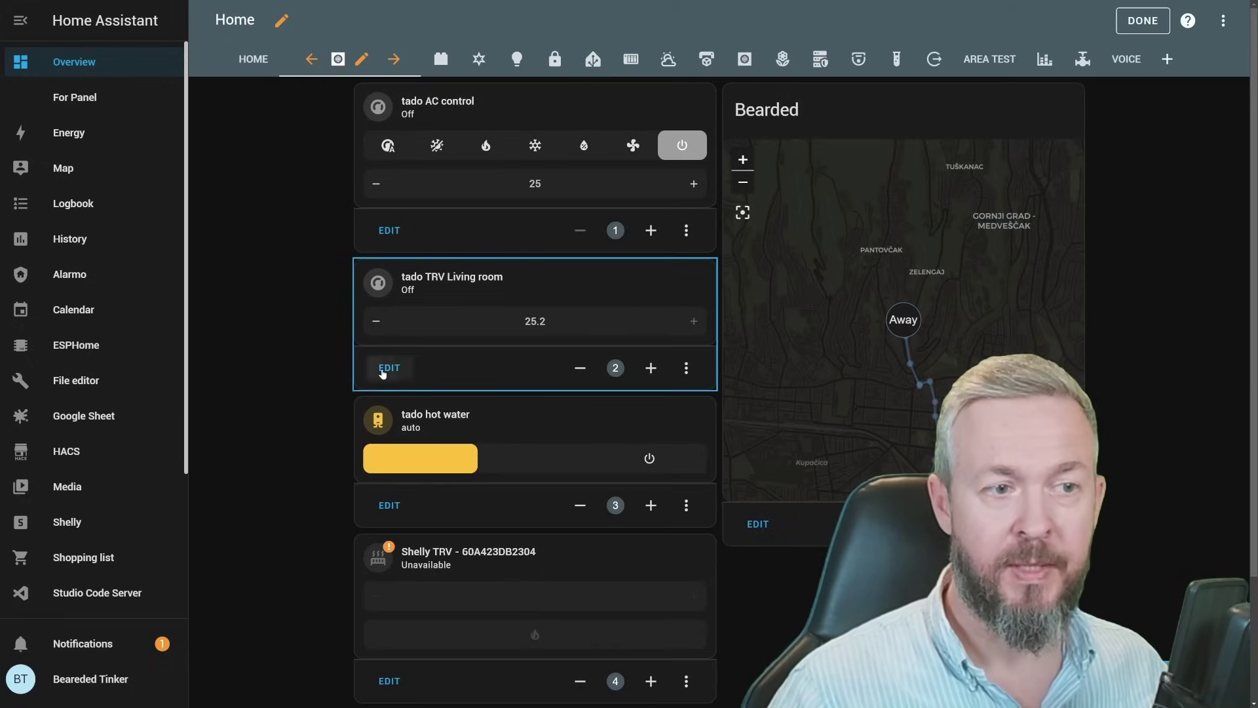
{"action": "left_click", "coordinate": [383, 368]}
{"action": "left_click", "coordinate": [307, 290]}
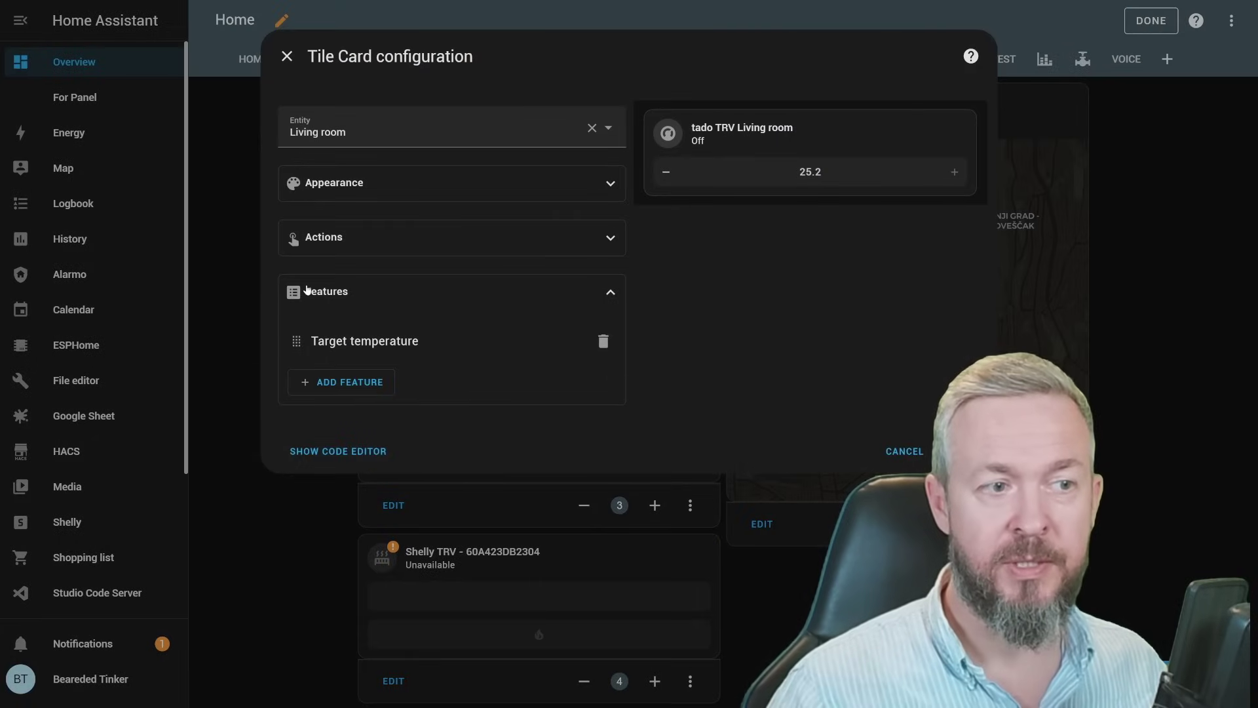
{"action": "left_click", "coordinate": [332, 392]}
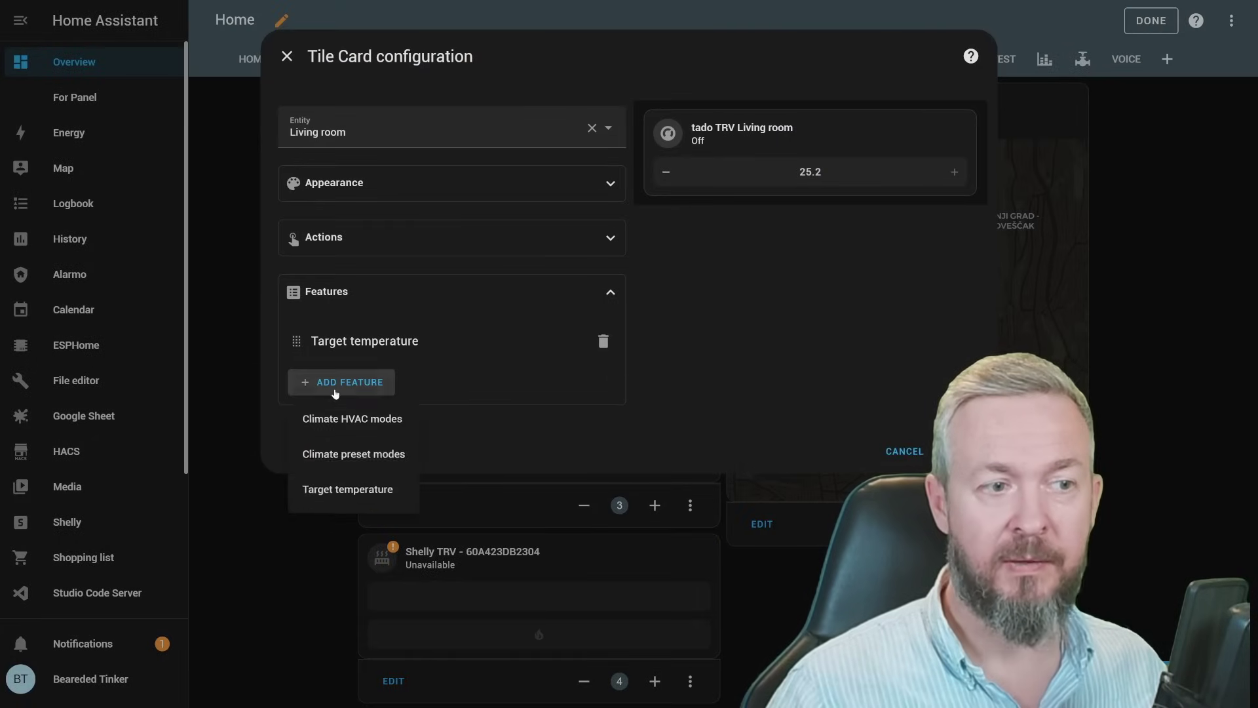
{"action": "left_click", "coordinate": [331, 462]}
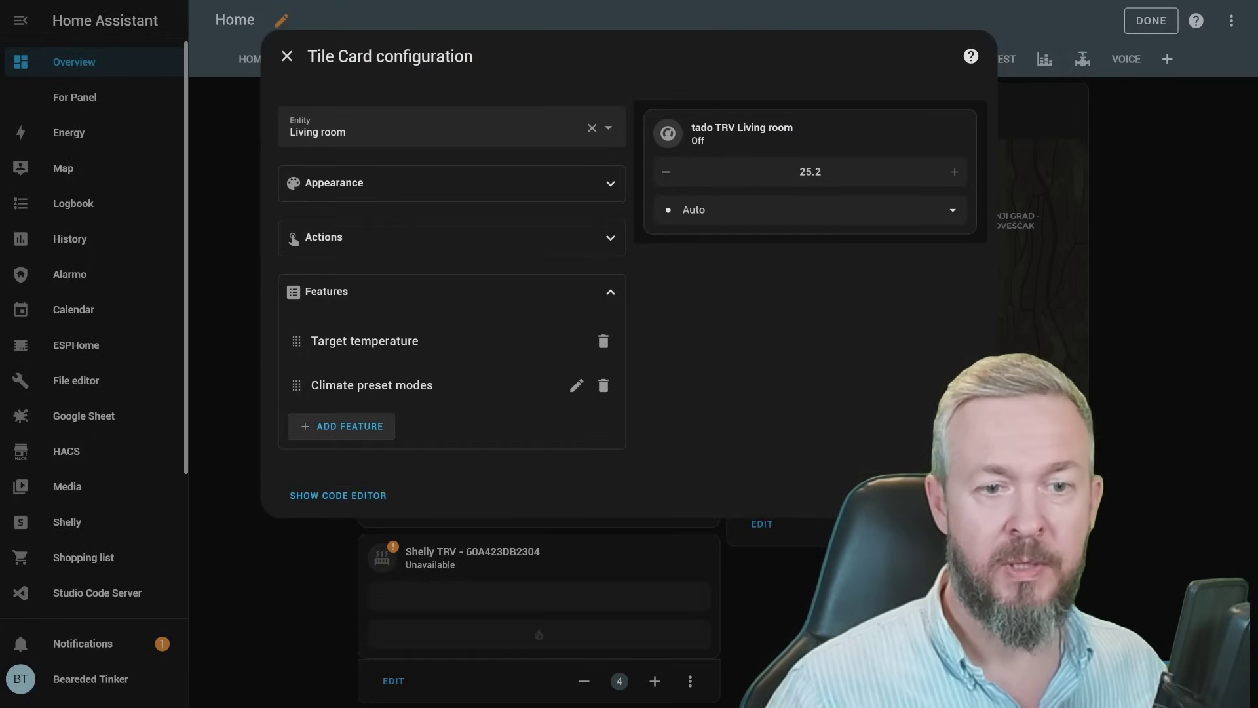
{"action": "left_click", "coordinate": [947, 495]}
Step: Check the tile's preset mode dropdown, then reopen the TRV tile's configuration
{"action": "scroll", "coordinate": [422, 289], "scroll_direction": "down", "scroll_amount": 2}
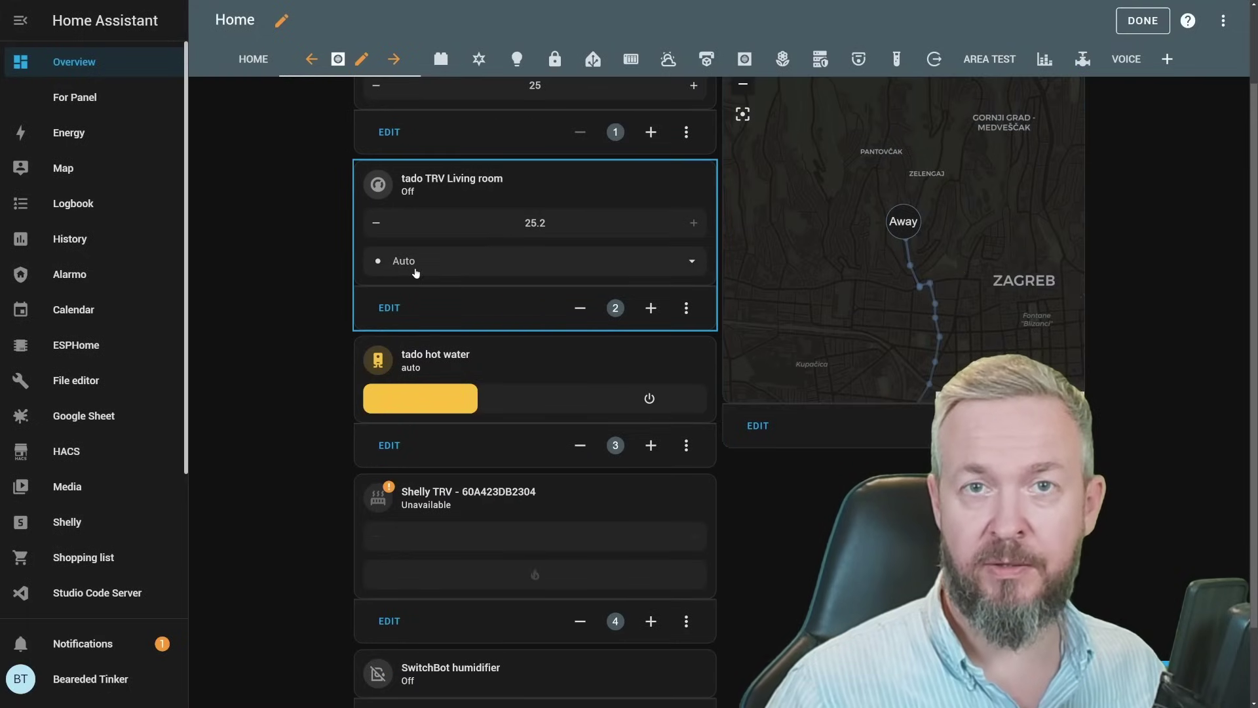
{"action": "left_click", "coordinate": [416, 272]}
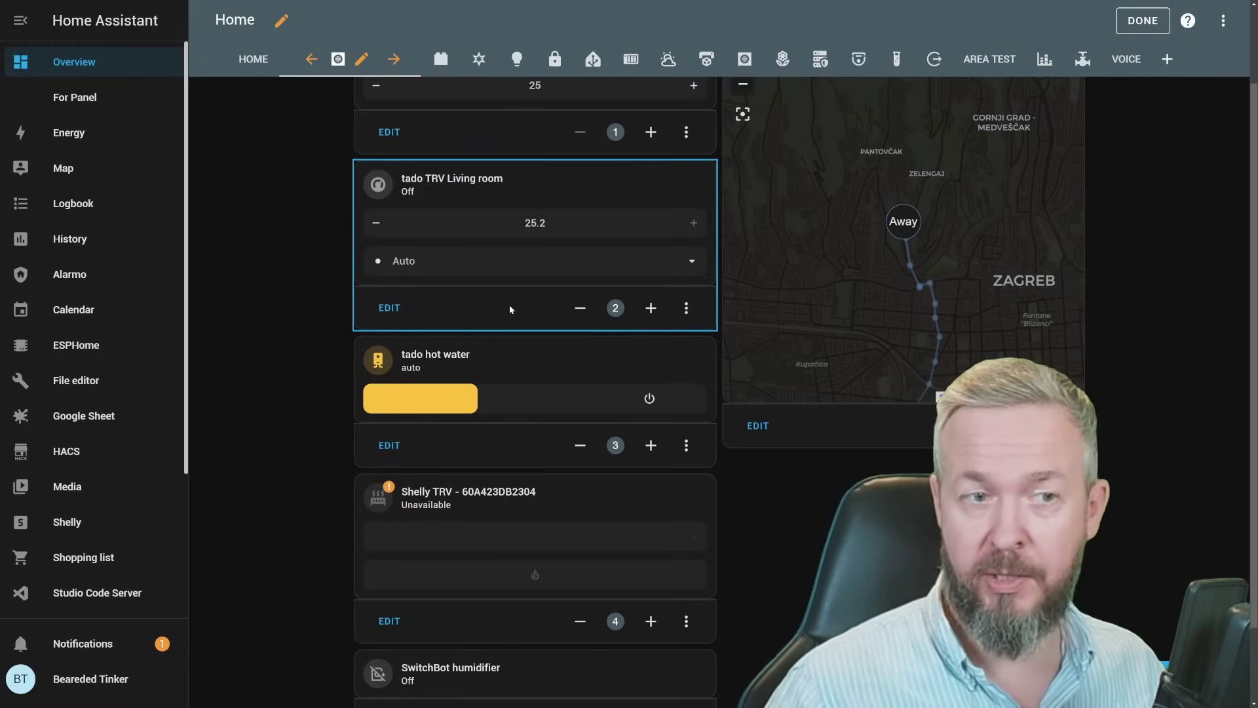
{"action": "left_click", "coordinate": [380, 314]}
Step: Set the Climate preset modes style to Icons, toggling the Away preset off and back on
{"action": "left_click", "coordinate": [338, 288]}
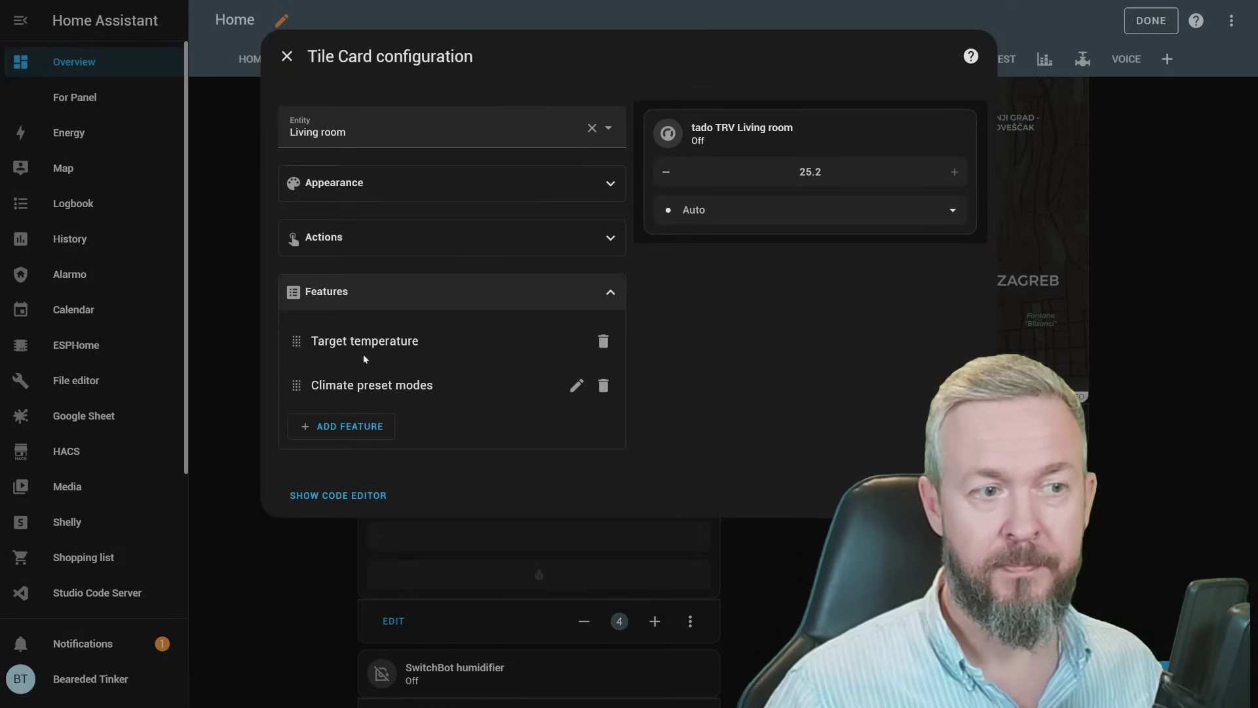
{"action": "left_click", "coordinate": [576, 385]}
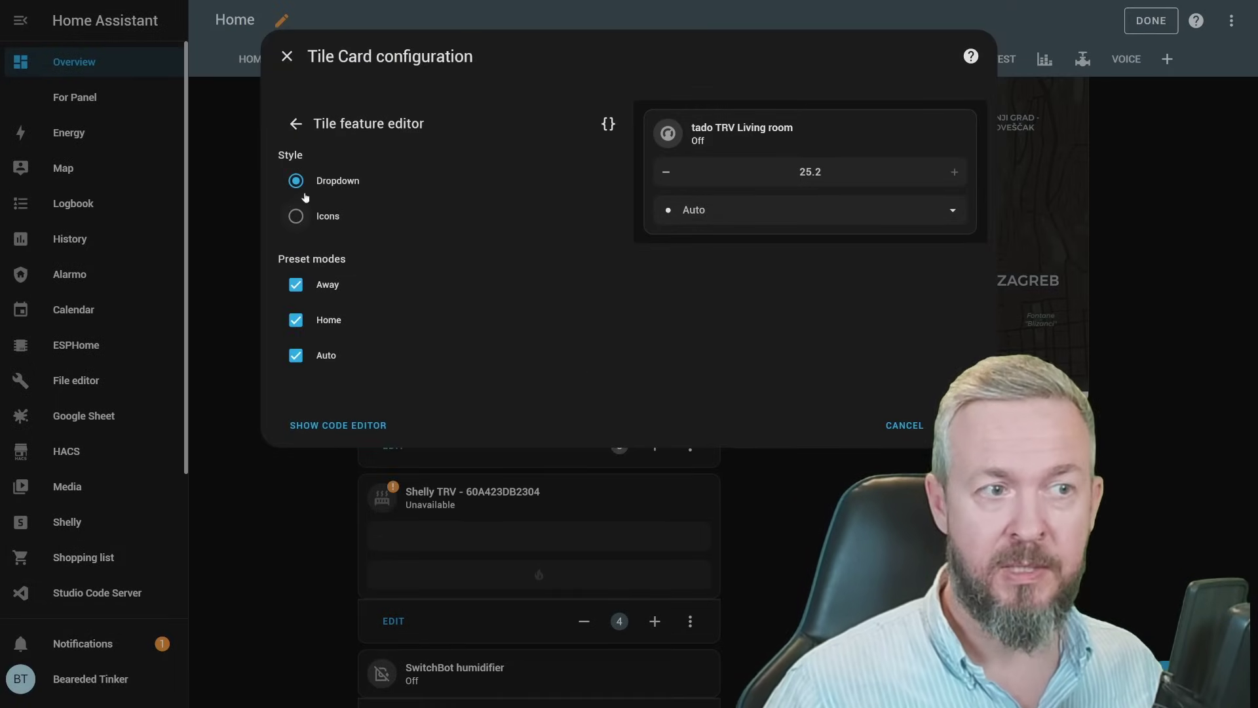
{"action": "left_click", "coordinate": [296, 216]}
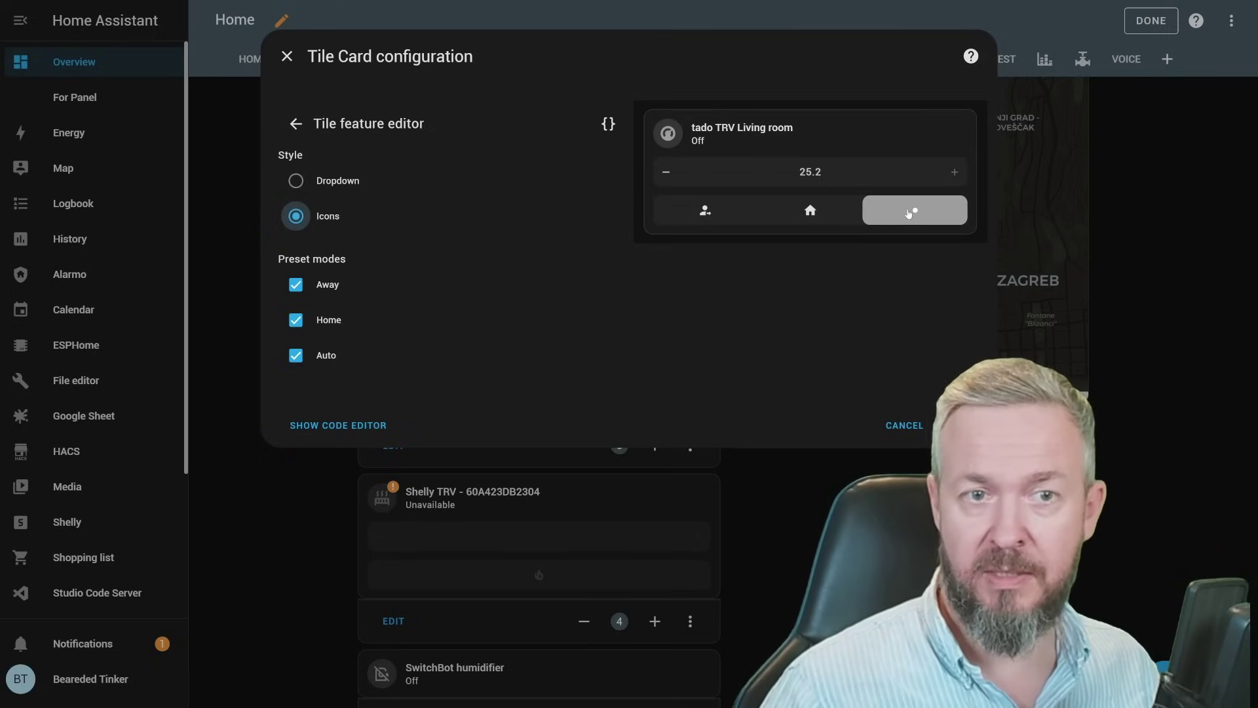
{"action": "left_click", "coordinate": [296, 281]}
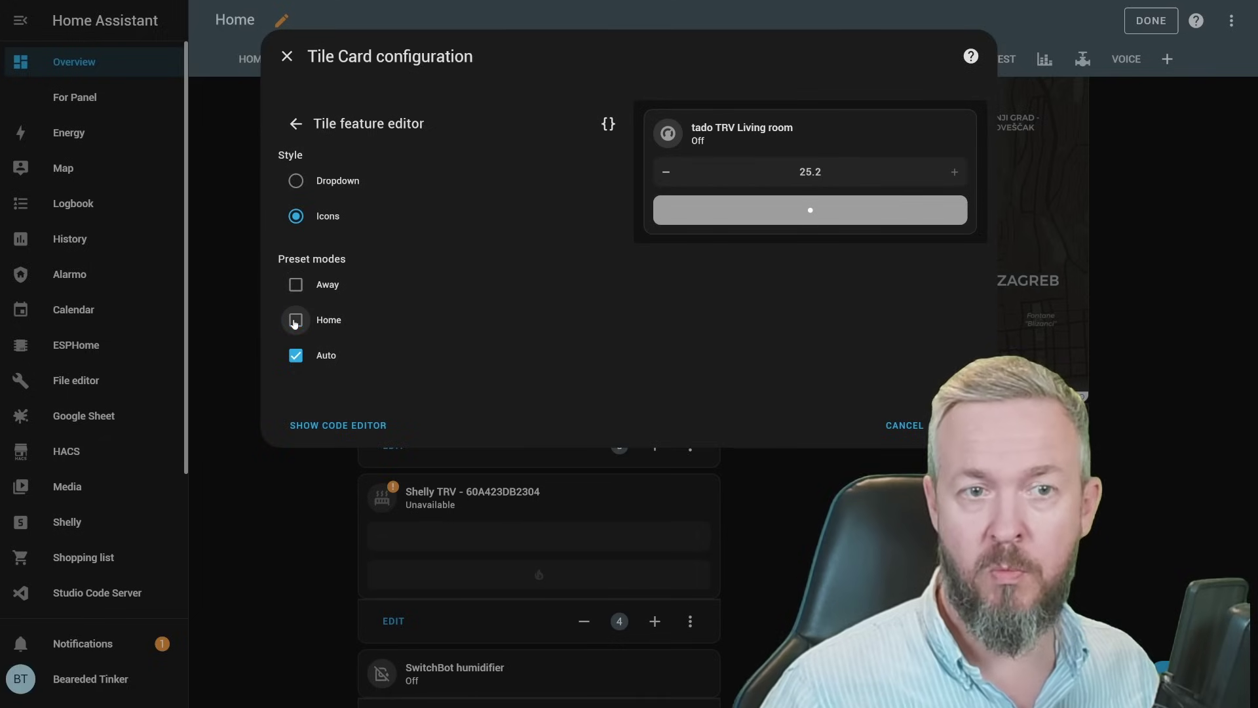
{"action": "left_click", "coordinate": [298, 283]}
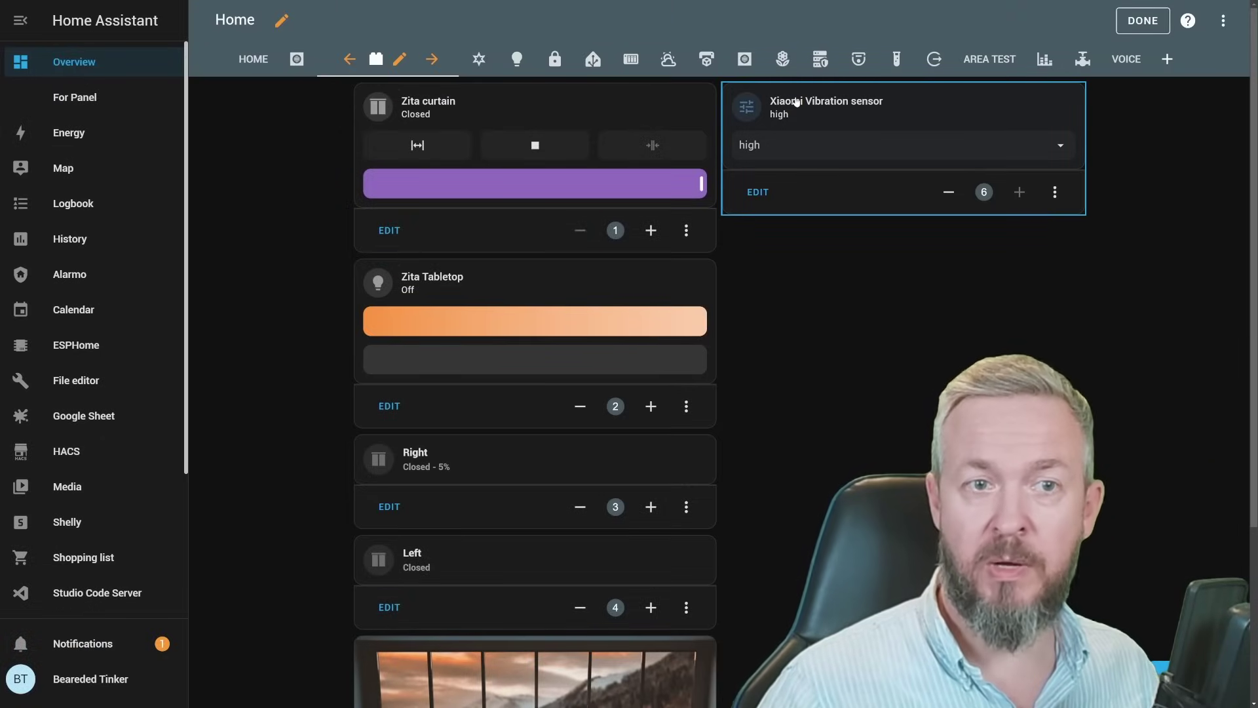
Step: Show the Xiaomi Vibration sensor's level choices on the other view
{"action": "left_click", "coordinate": [822, 150]}
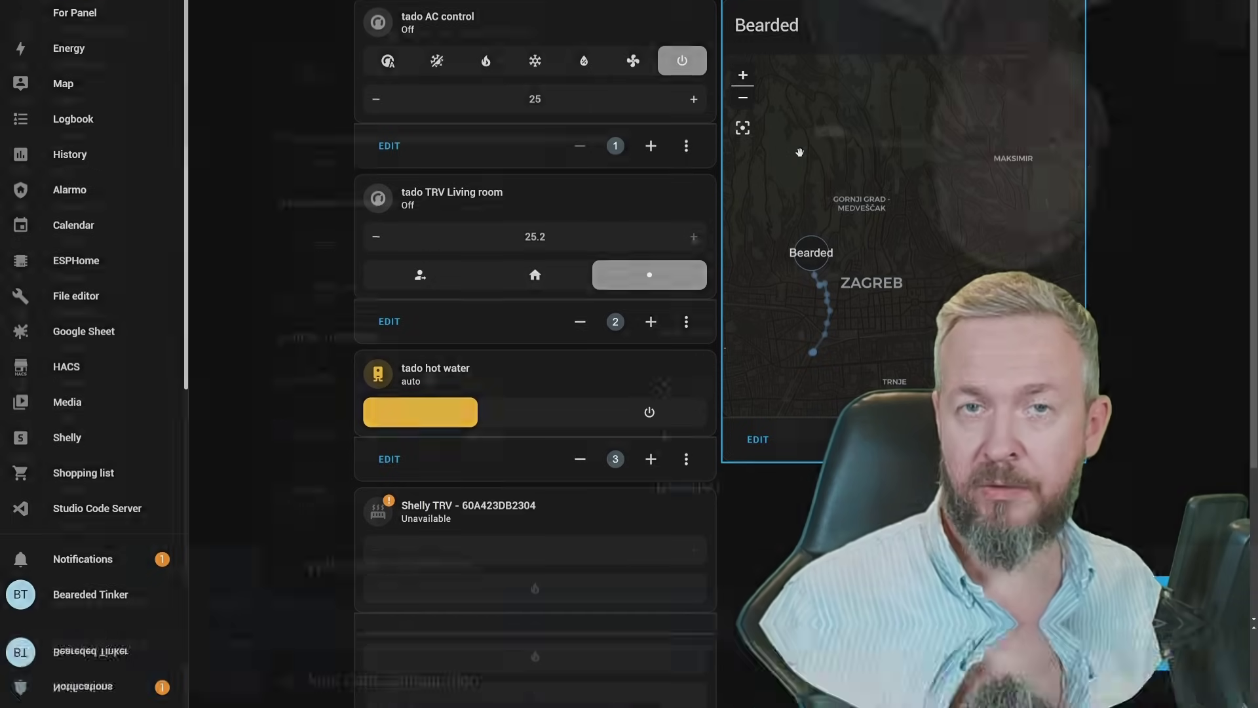
Step: Open the Bearded map card's settings
{"action": "left_click", "coordinate": [758, 524]}
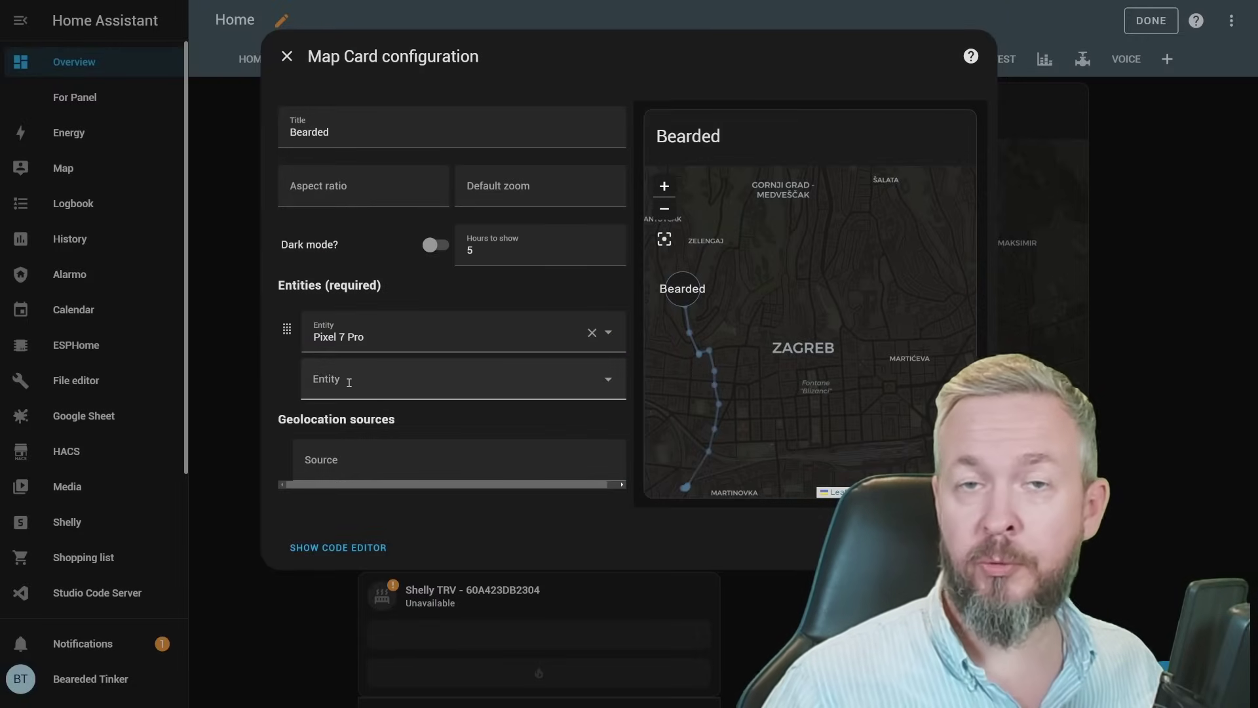
Step: In the map card YAML, change label_mode to state and focus to true, then save
{"action": "left_click", "coordinate": [354, 547]}
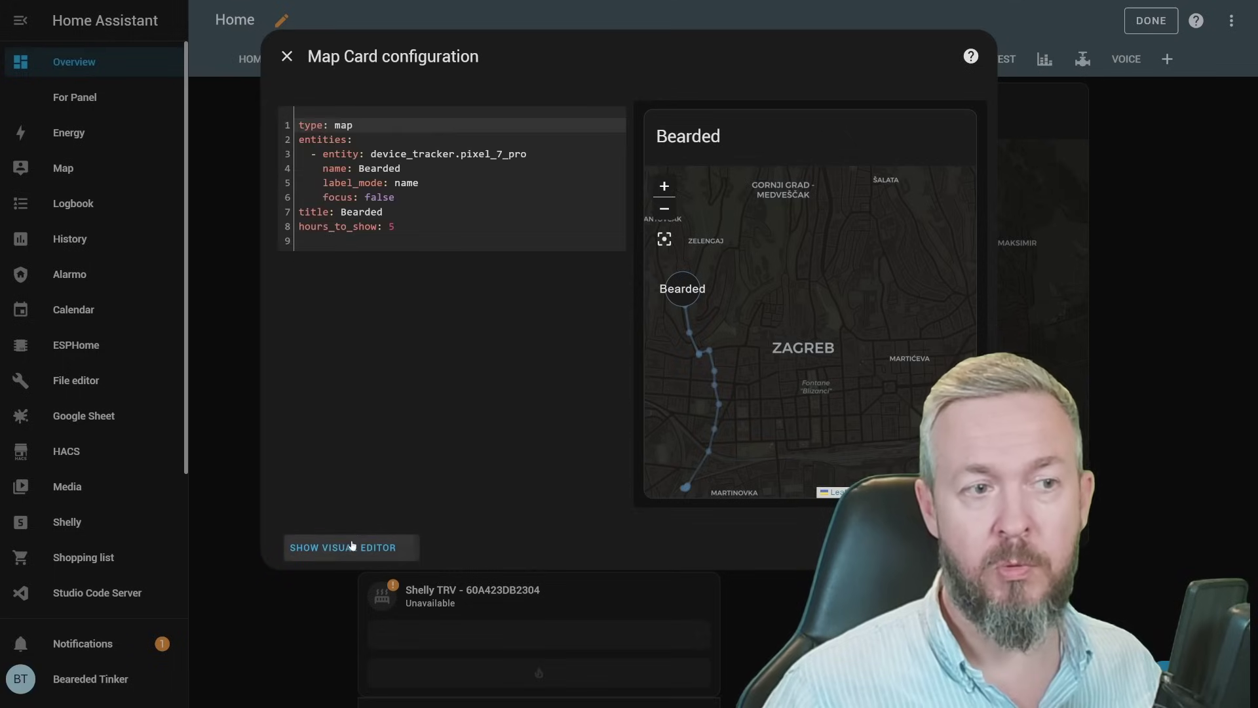
{"action": "left_click_drag", "start_coordinate": [420, 197], "coordinate": [276, 182]}
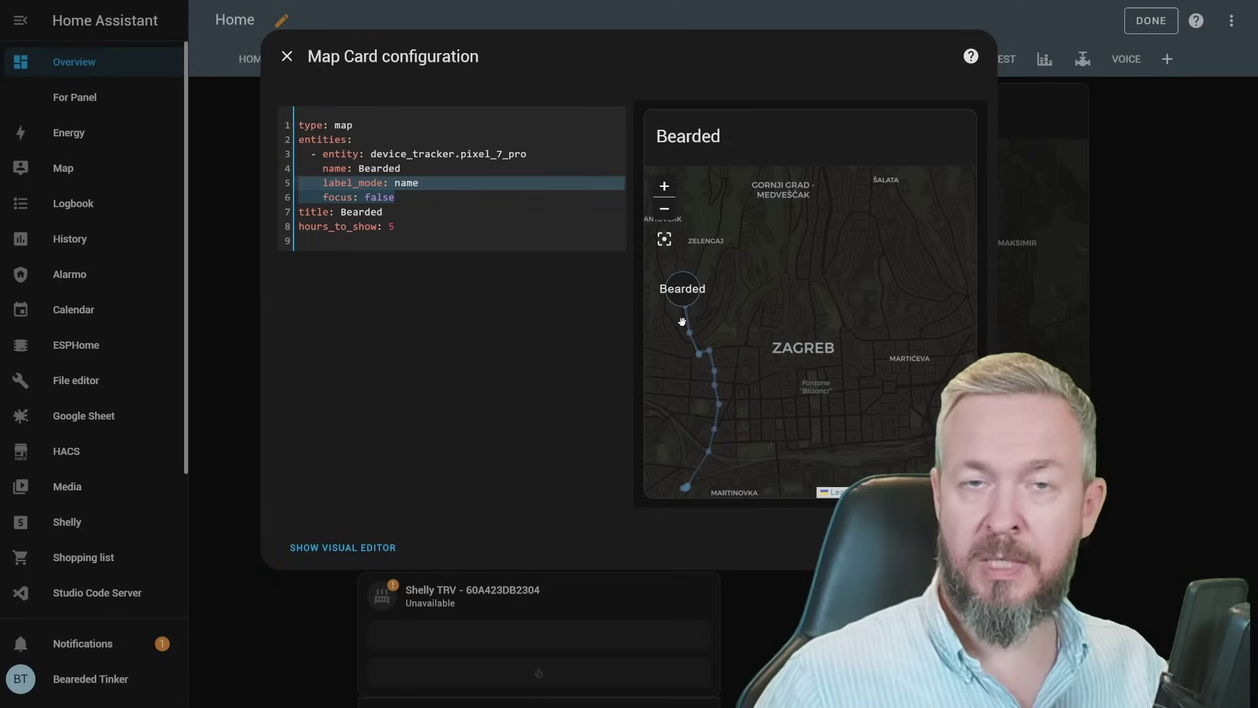
{"action": "double_click", "coordinate": [407, 182]}
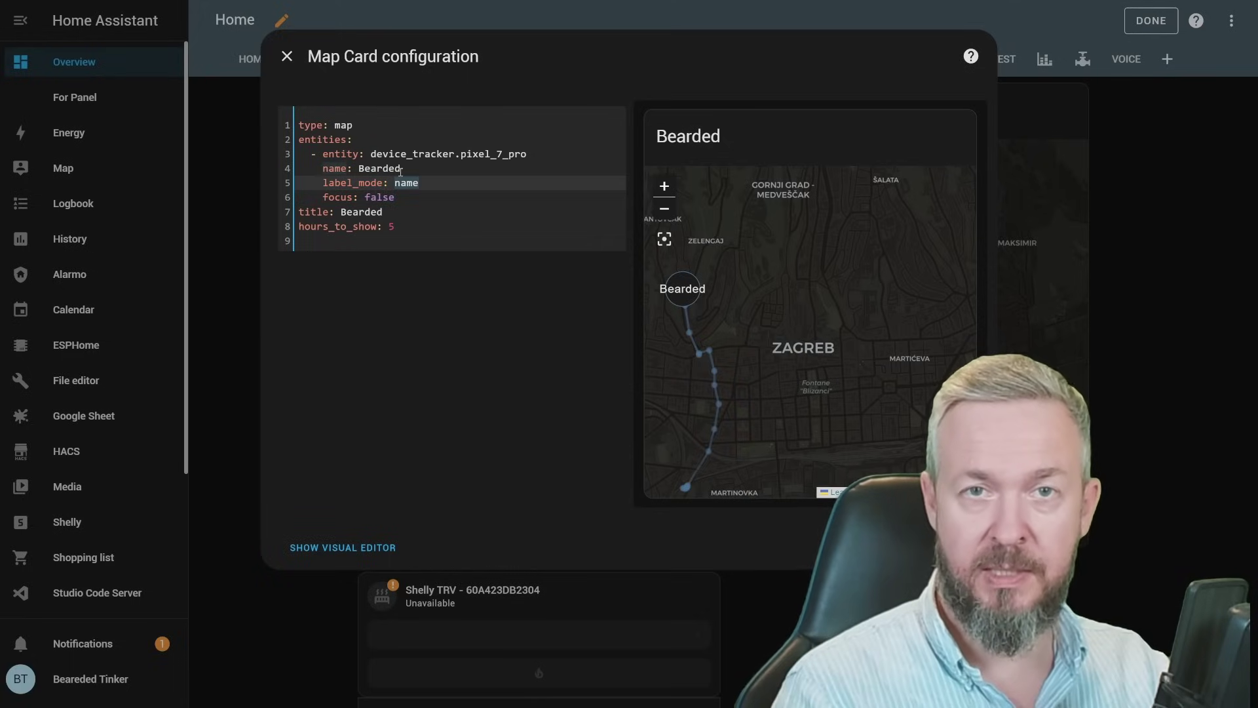
{"action": "type", "text": "state"}
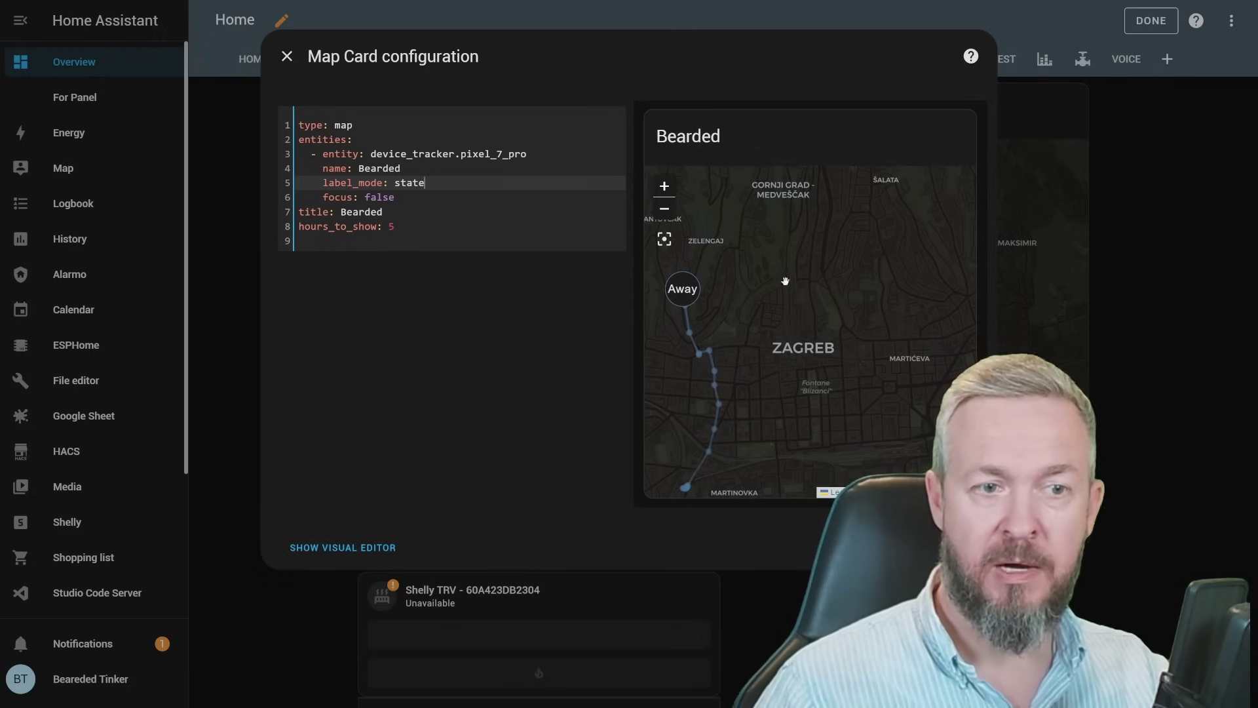
{"action": "double_click", "coordinate": [380, 198]}
{"action": "type", "text": "true"}
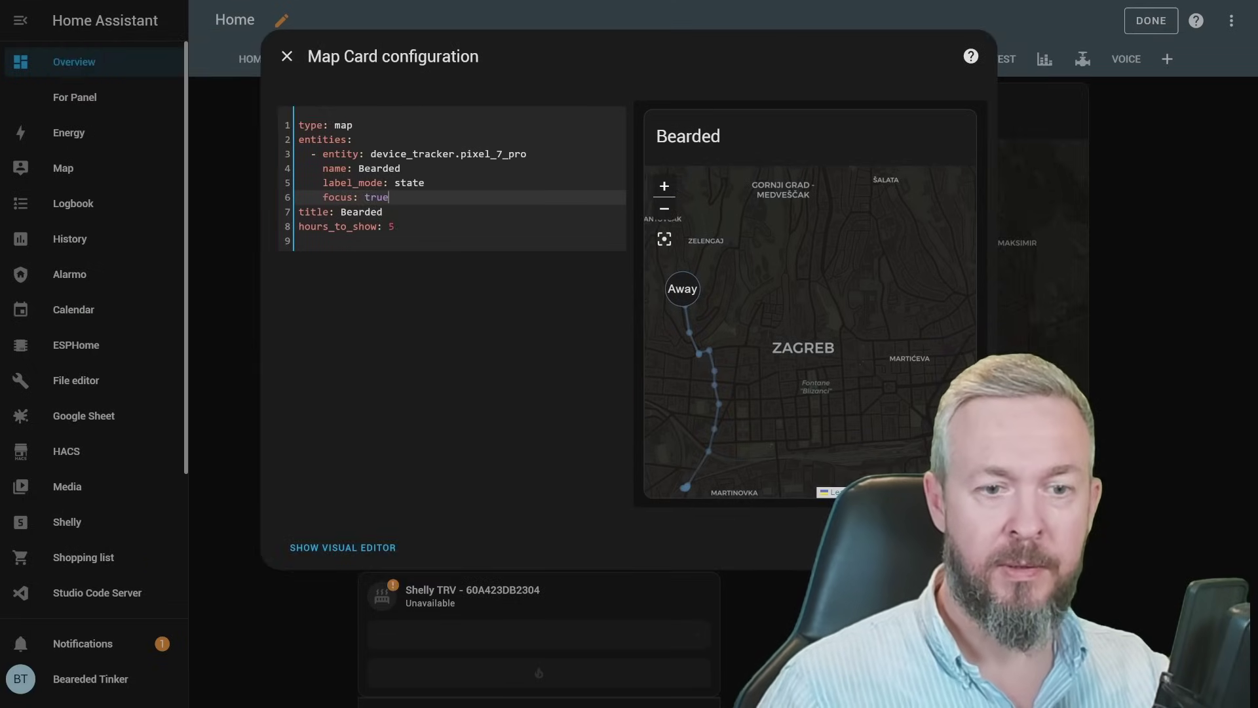
{"action": "left_click", "coordinate": [958, 547]}
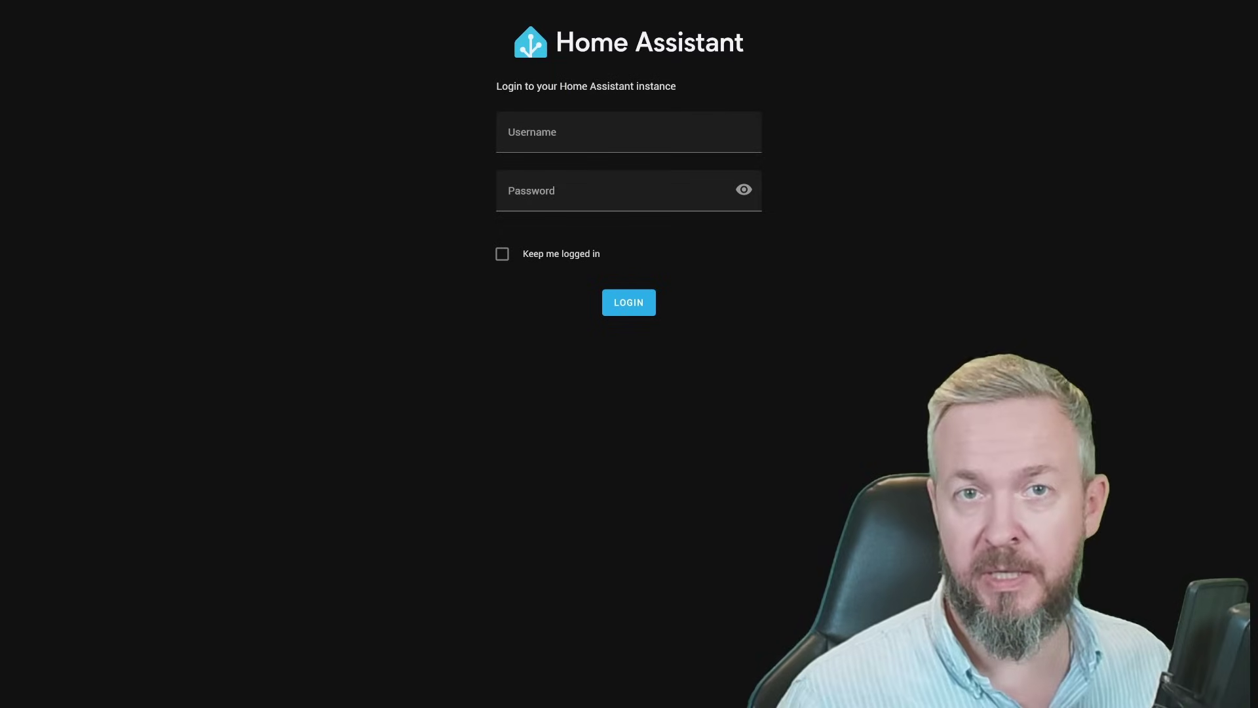
Step: Select the Username field on the login page
{"action": "left_click", "coordinate": [548, 135]}
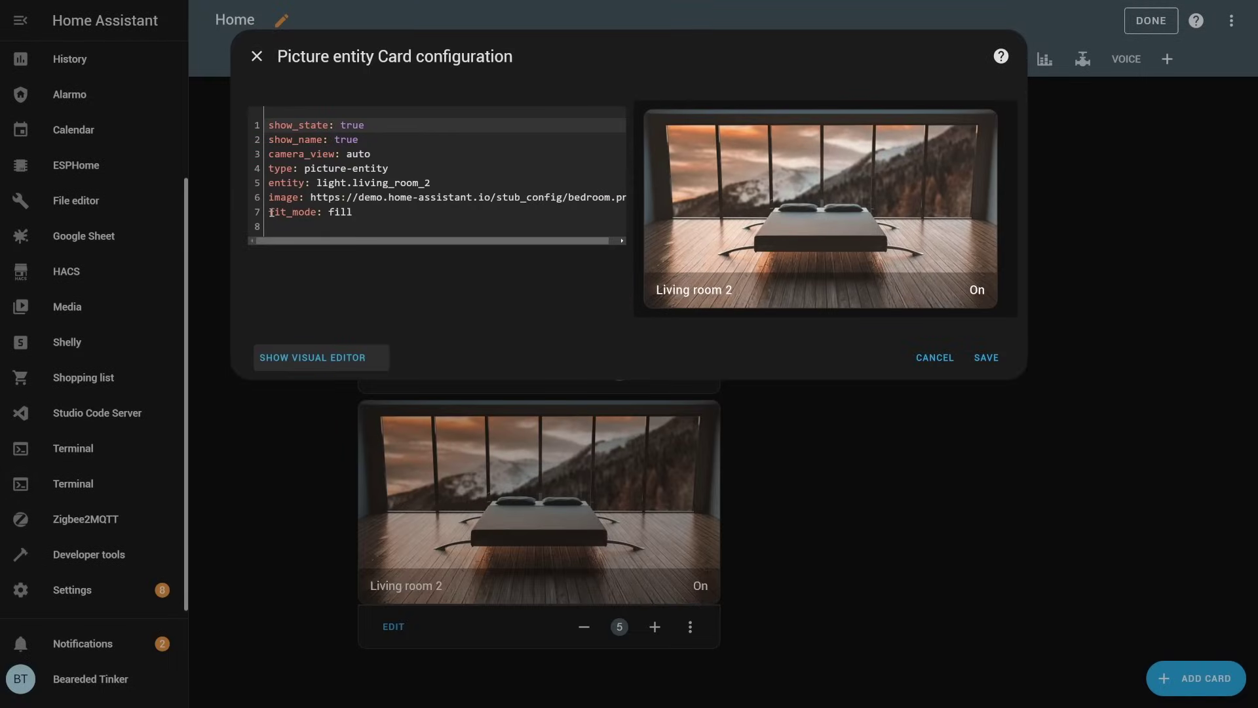
Step: Try fit_mode cover, then contain, and finally set it back to fill in the card YAML
{"action": "double_click", "coordinate": [343, 211]}
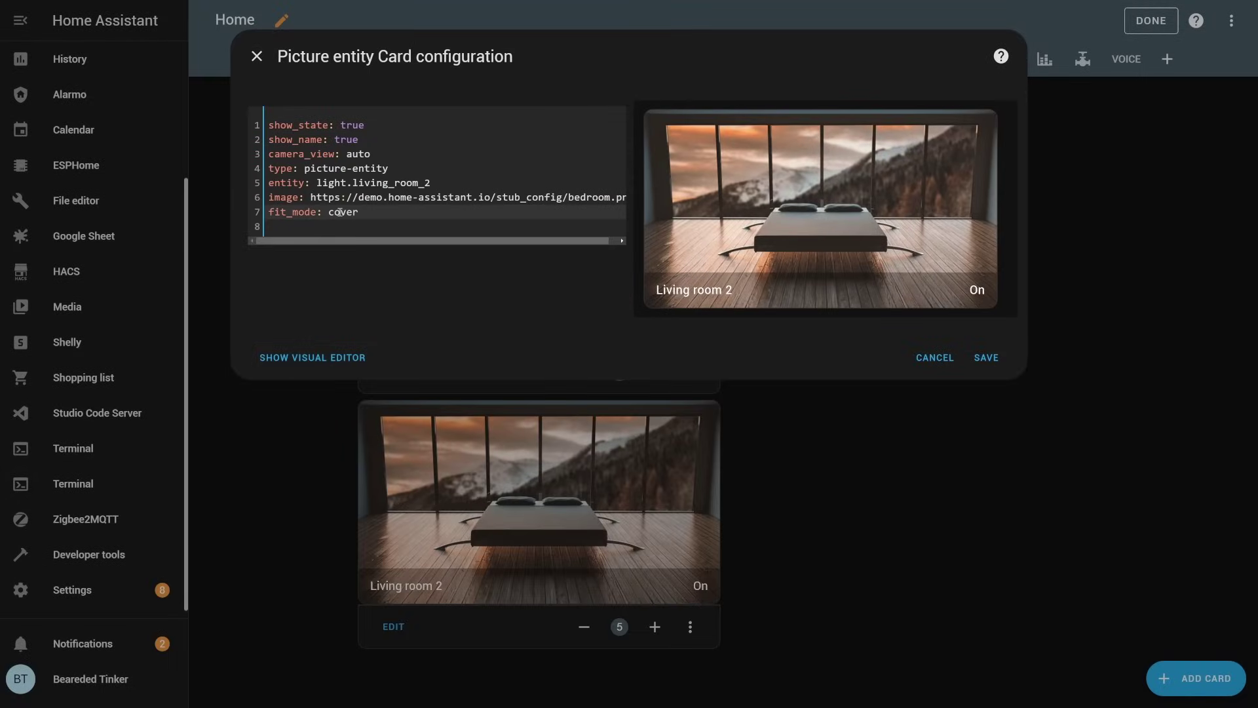
{"action": "type", "text": "cover"}
{"action": "double_click", "coordinate": [343, 211]}
{"action": "type", "text": "contain"}
{"action": "double_click", "coordinate": [344, 211]}
{"action": "type", "text": "fill"}
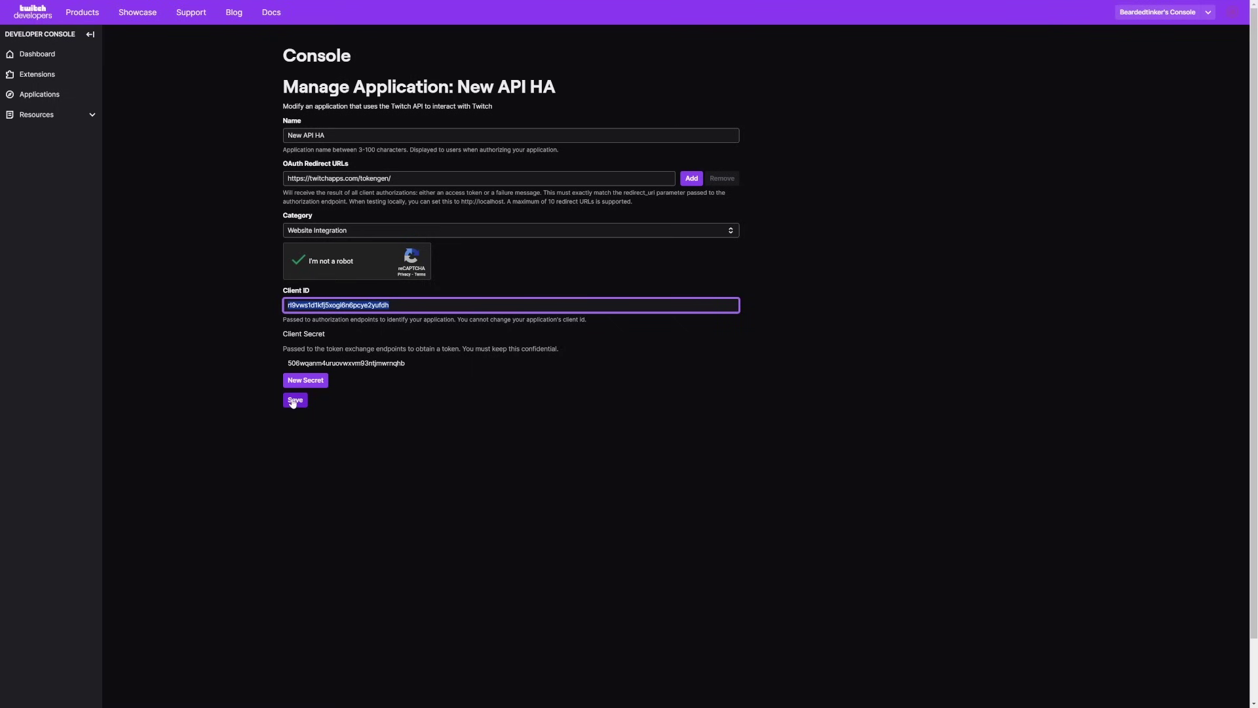
Step: Save the New API HA application's settings
{"action": "left_click", "coordinate": [294, 400]}
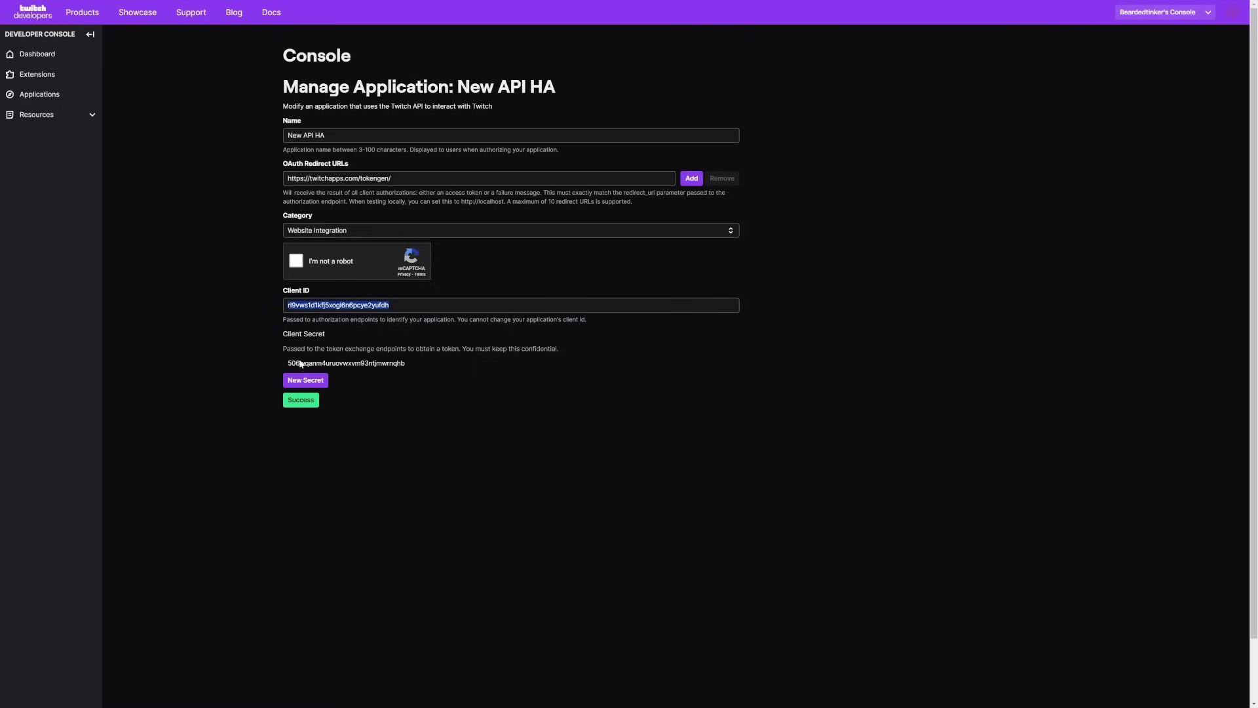